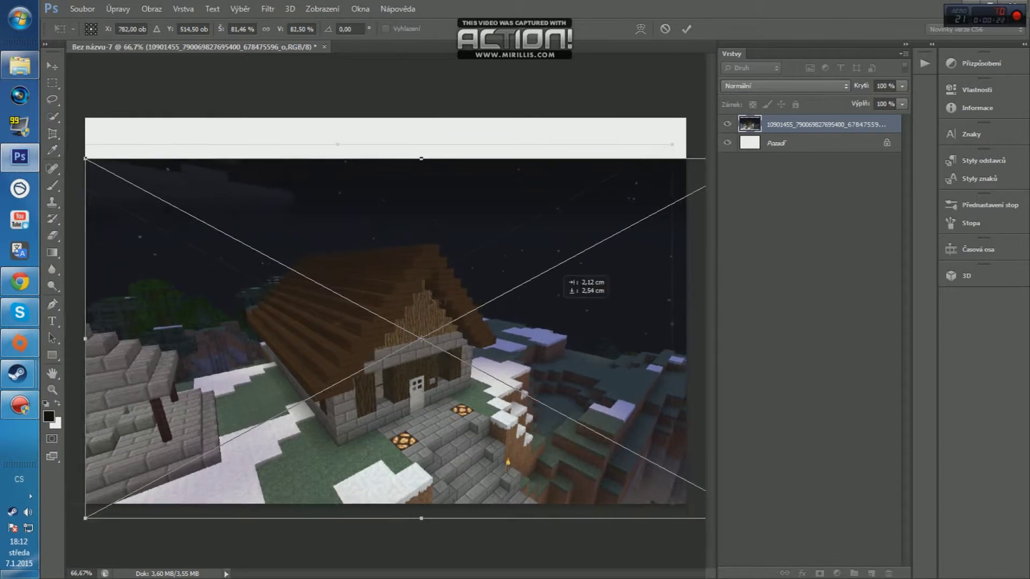
Step: Scale and position the placed Minecraft house screenshot until it covers the whole canvas, and apply the placement
left_click_drag(529, 142, 591, 124)
left_click_drag(524, 246, 643, 240)
left_click_drag(319, 359, 430, 344)
left_click_drag(488, 392, 628, 384)
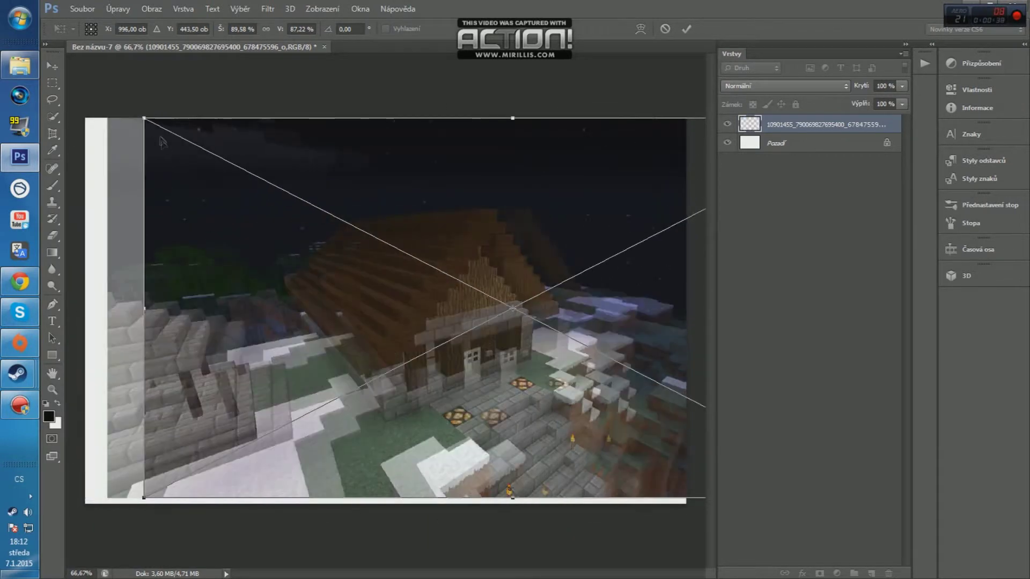
left_click_drag(142, 118, 120, 105)
left_click_drag(211, 265, 185, 270)
left_click(82, 9)
left_click(387, 95)
left_click(52, 65)
left_click(492, 226)
Step: Apply a Gaussian Blur with a radius of 14.1 pixels to the house screenshot layer
left_click(240, 8)
mouse_move(267, 11)
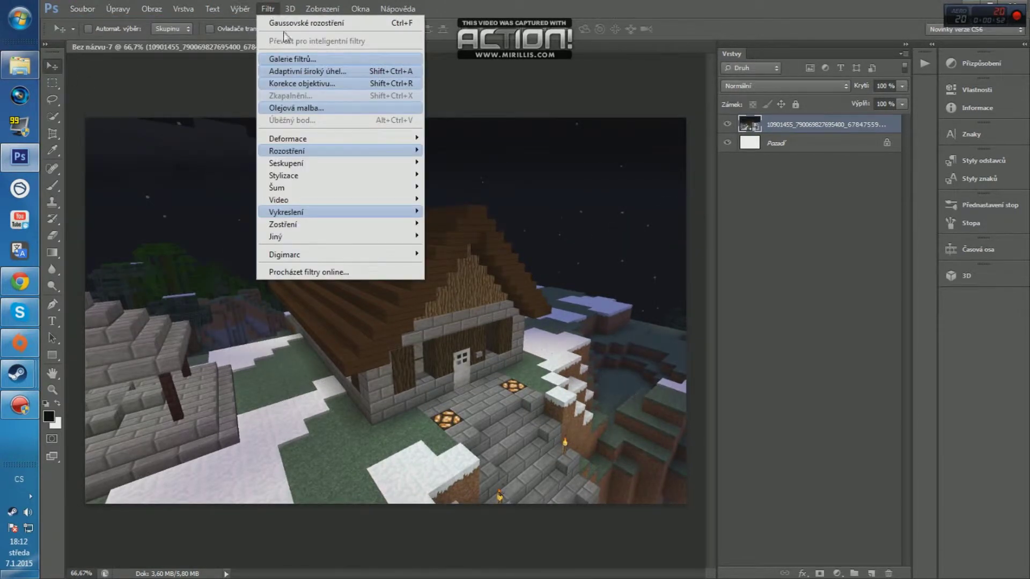
left_click(300, 23)
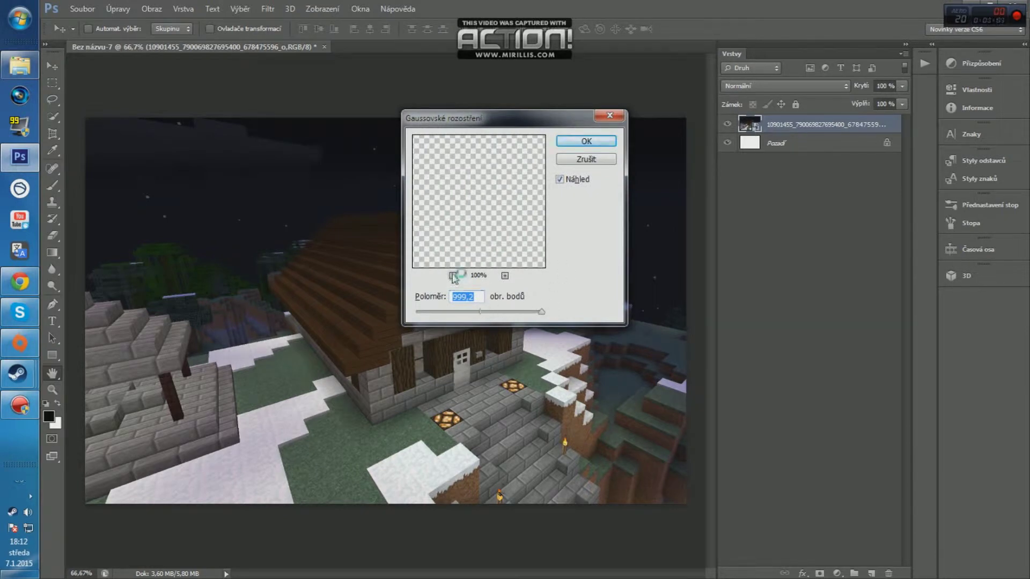
left_click_drag(483, 311, 471, 313)
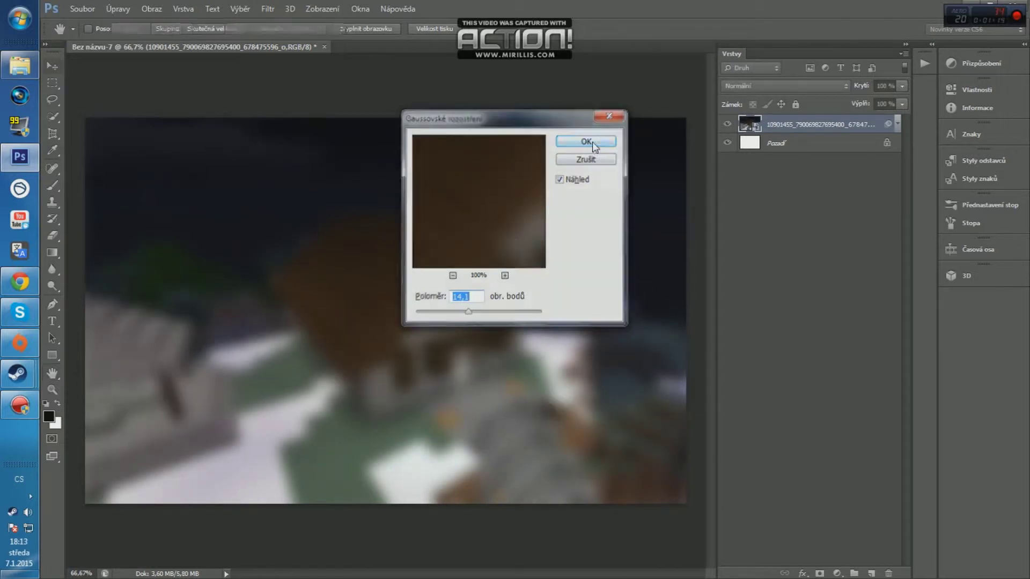
left_click(589, 142)
mouse_move(18, 382)
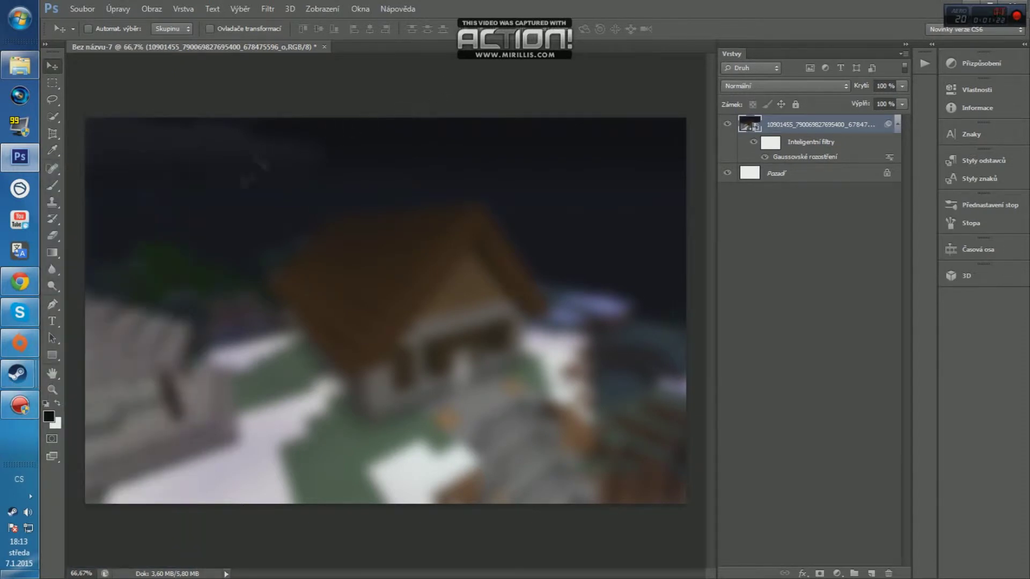
key("super")
type("Minecraft Skin")
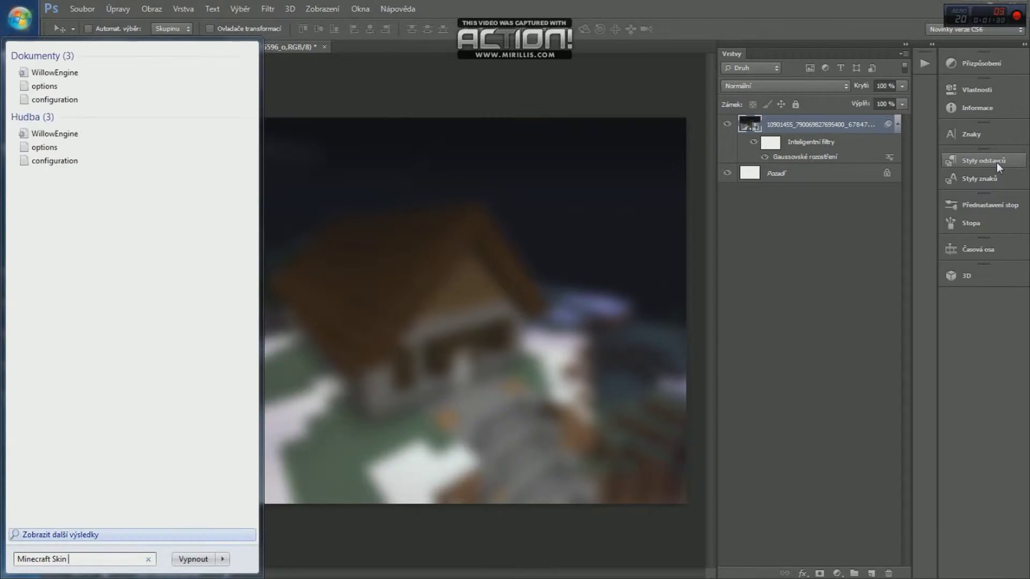
left_click(207, 204)
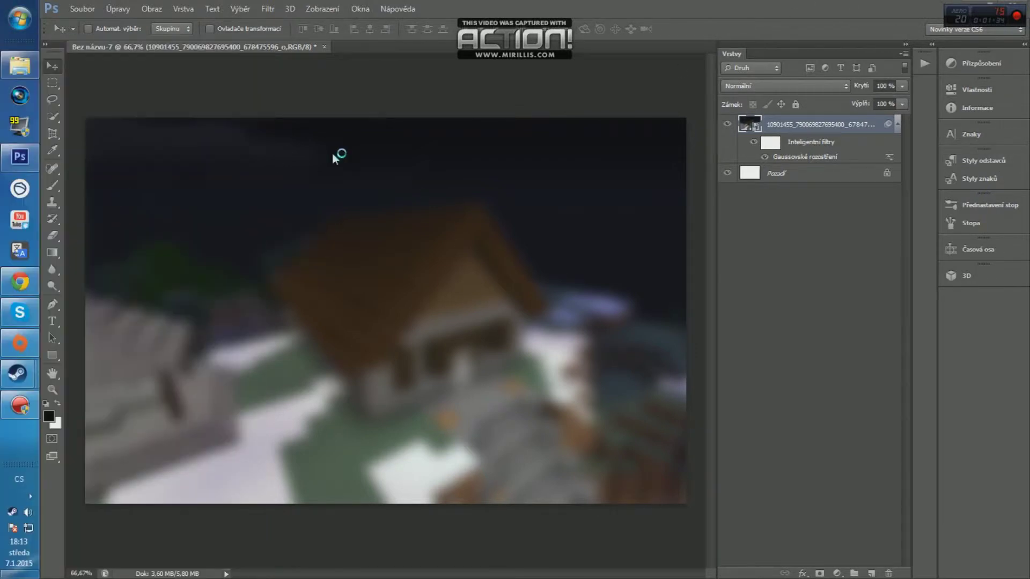
Step: Search the computer for "Minecraft" and open Minecraft Skin Viewer
mouse_move(6, 281)
left_click(16, 18)
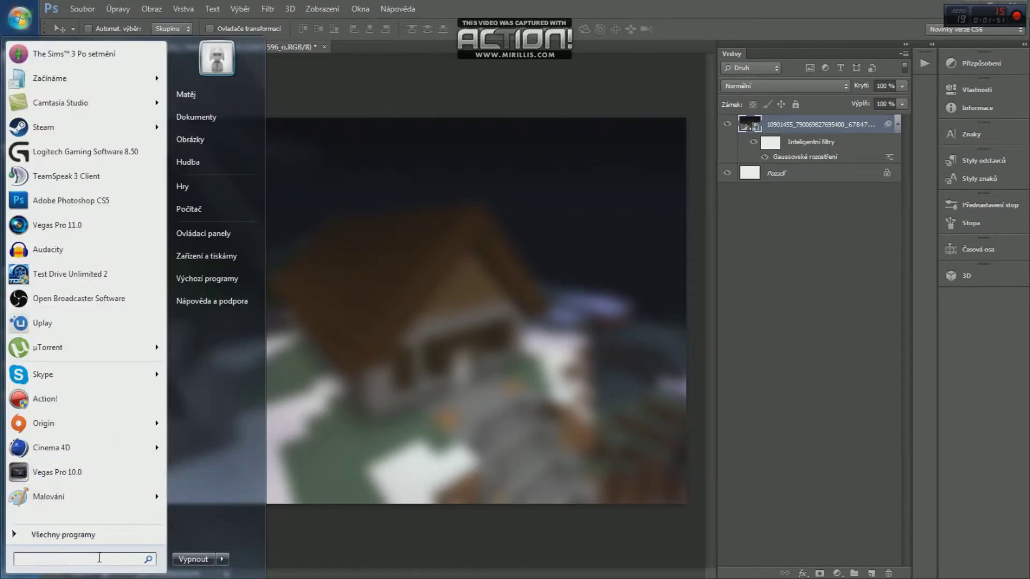
type("Minecraft")
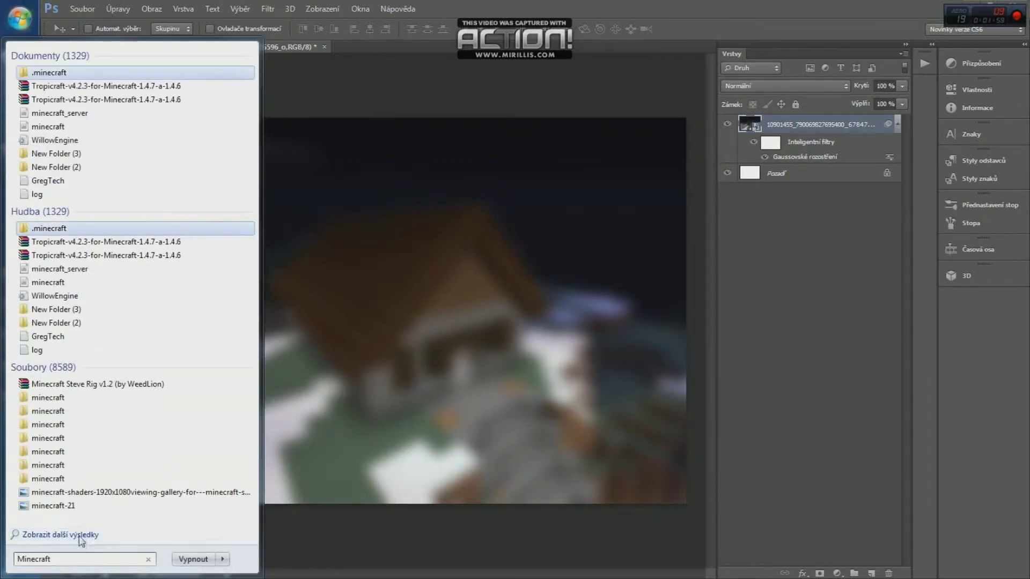
left_click(71, 400)
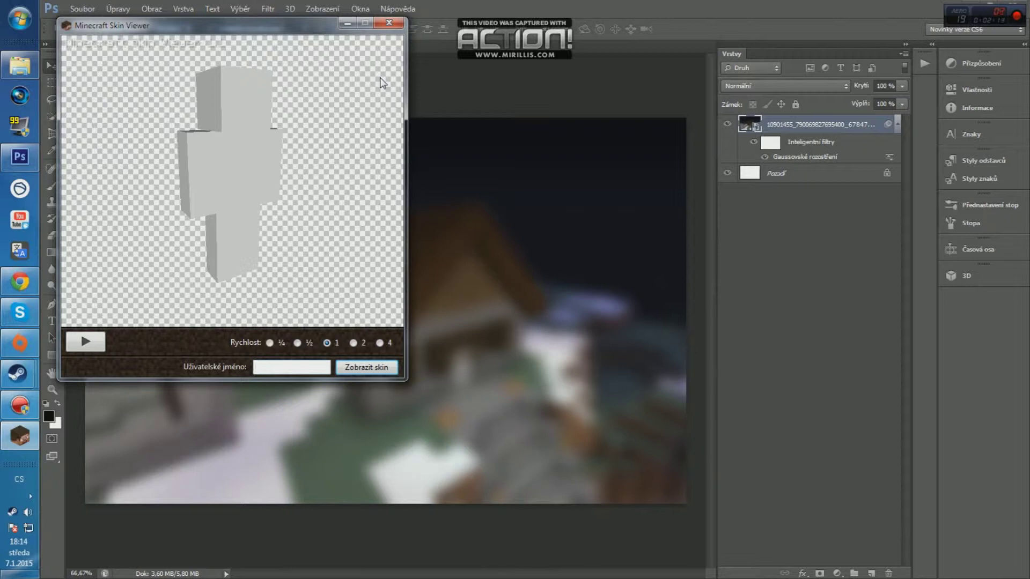
Step: Enter the player's username in Minecraft Skin Viewer and load that player's skin
type("themrconnor2013")
key("ctrl+a")
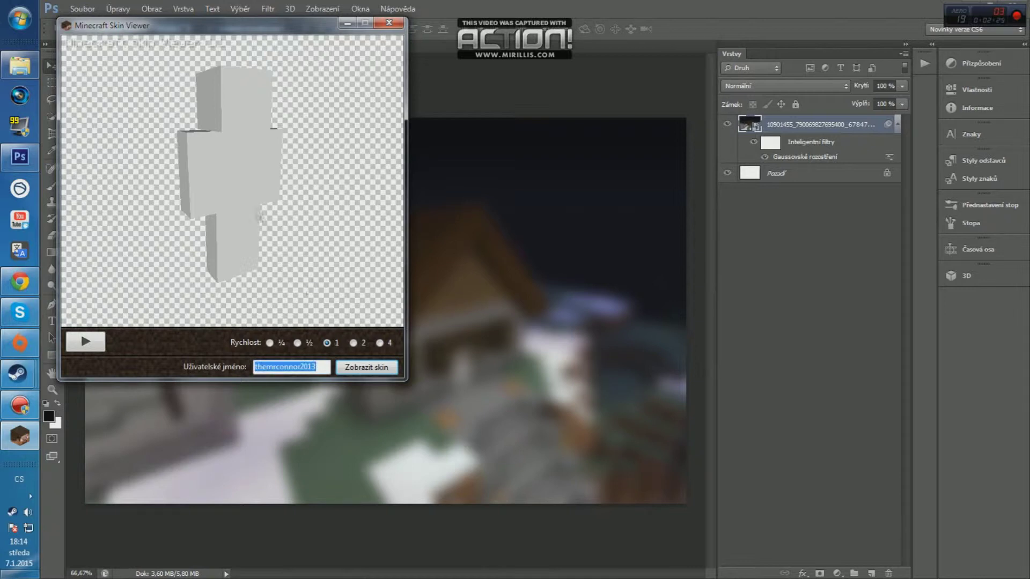
key("Return")
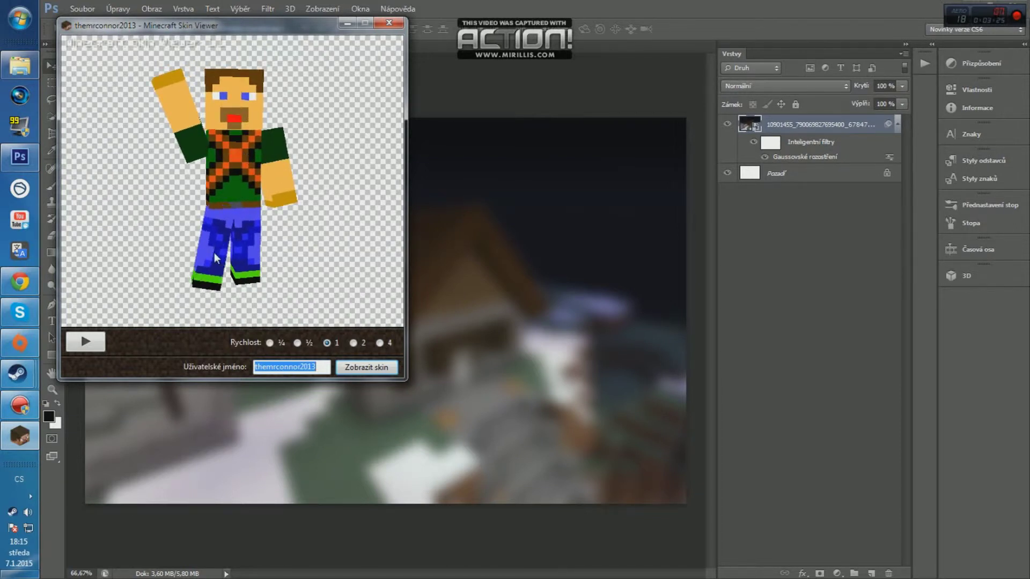
Step: Save the image of the waving character under the file name DDa
right_click(130, 97)
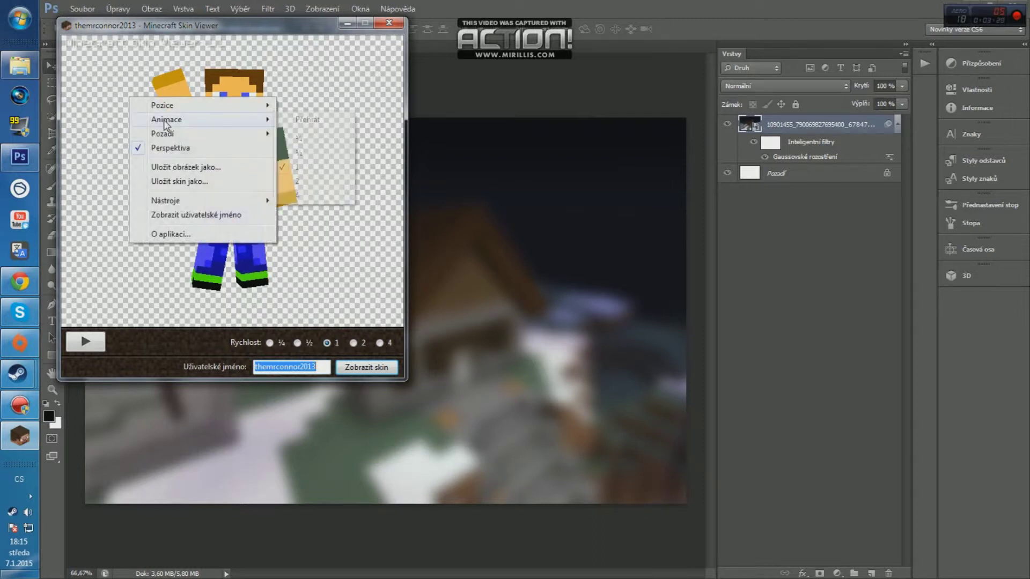
mouse_move(183, 112)
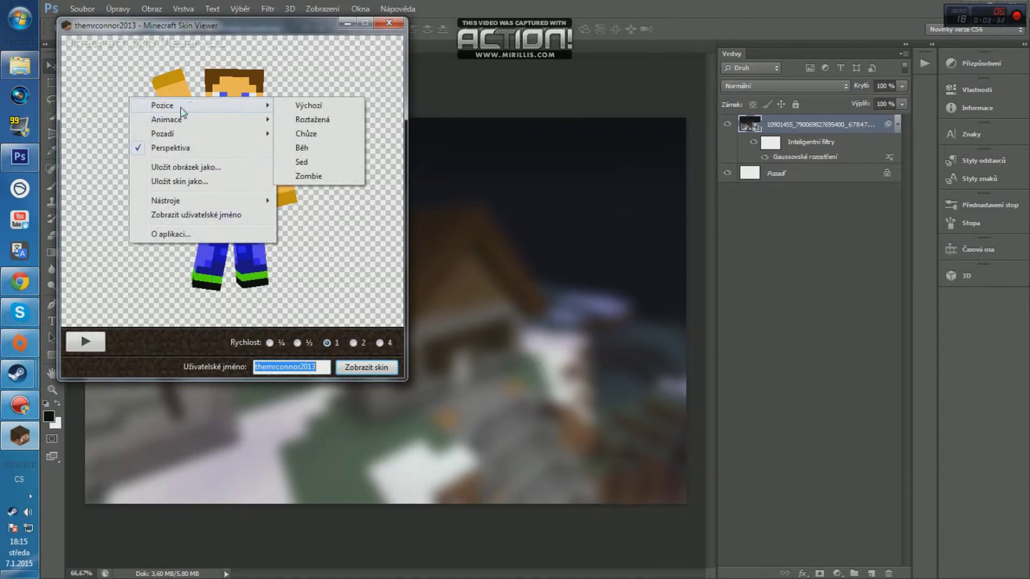
mouse_move(190, 140)
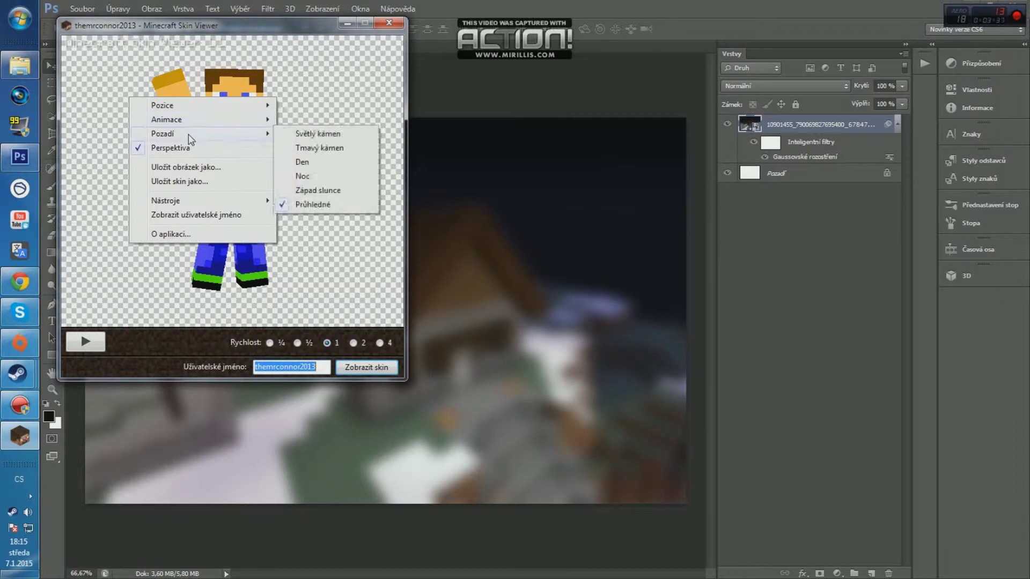
left_click(208, 167)
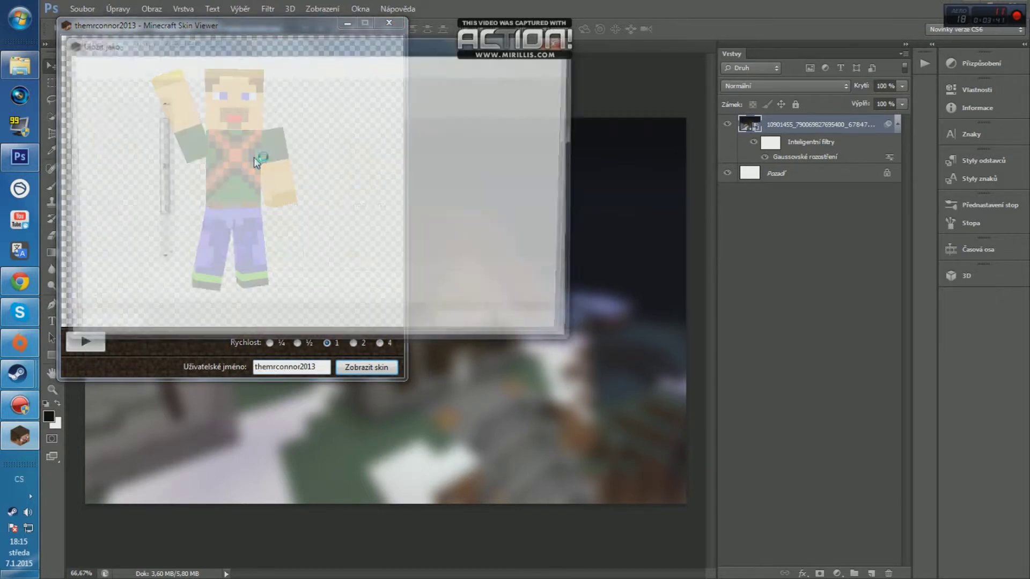
left_click(111, 117)
left_click(279, 281)
type("DDa")
left_click(467, 324)
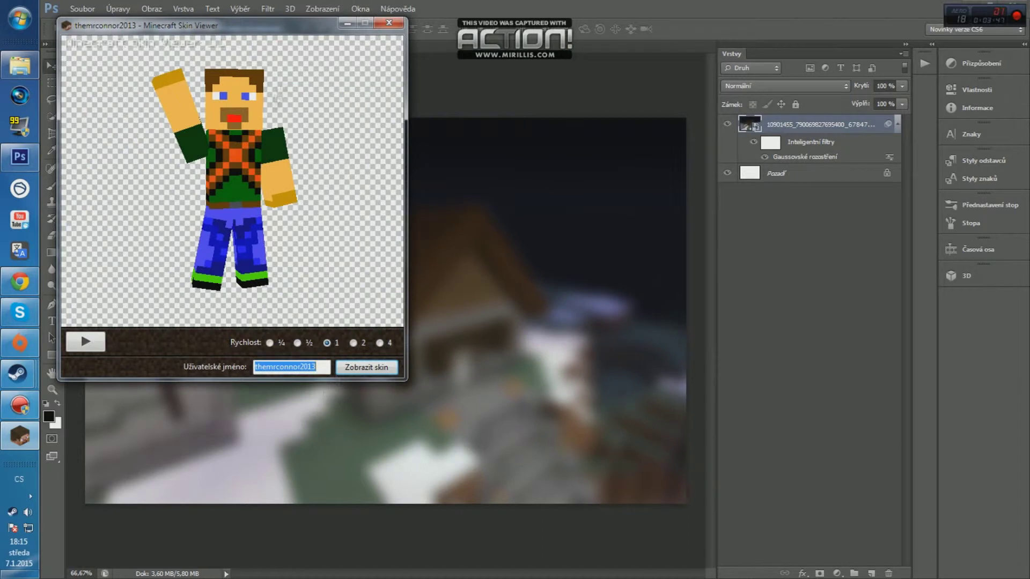
Step: Close the skin viewer and place the saved DDa image from the file explorer into the Photoshop document
left_click(389, 23)
left_click(20, 66)
scroll(684, 324, "down", 1)
left_click_drag(641, 387, 340, 276)
Step: Scale the DDa character to about 131% width and 129% height on the left side of the canvas, and apply the placement
left_click_drag(375, 246, 199, 285)
left_click_drag(316, 245, 331, 232)
left_click_drag(284, 334, 317, 327)
left_click_drag(341, 243, 329, 289)
left_click_drag(368, 230, 352, 251)
left_click_drag(323, 359, 337, 330)
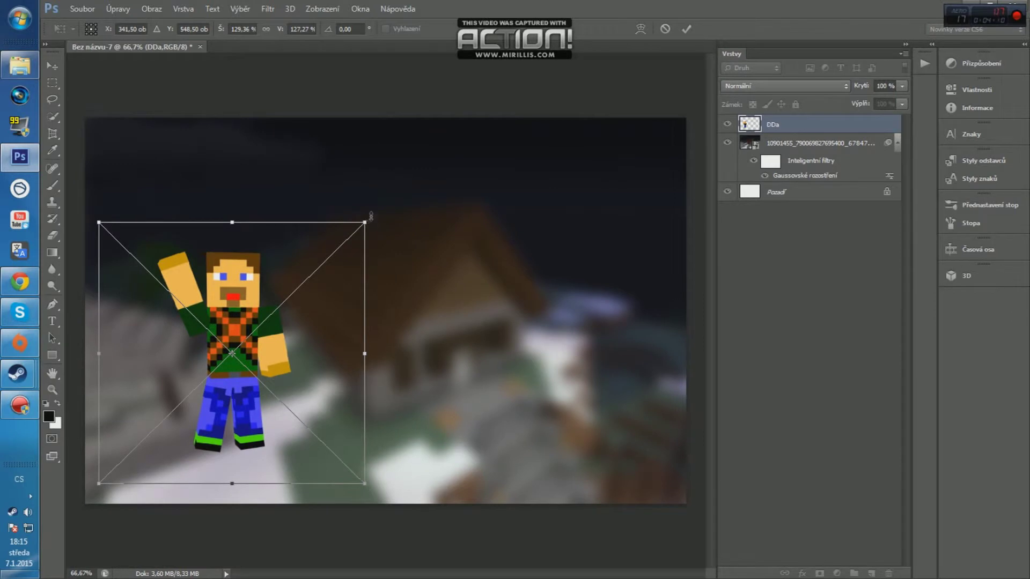
left_click_drag(366, 222, 369, 221)
left_click(52, 65)
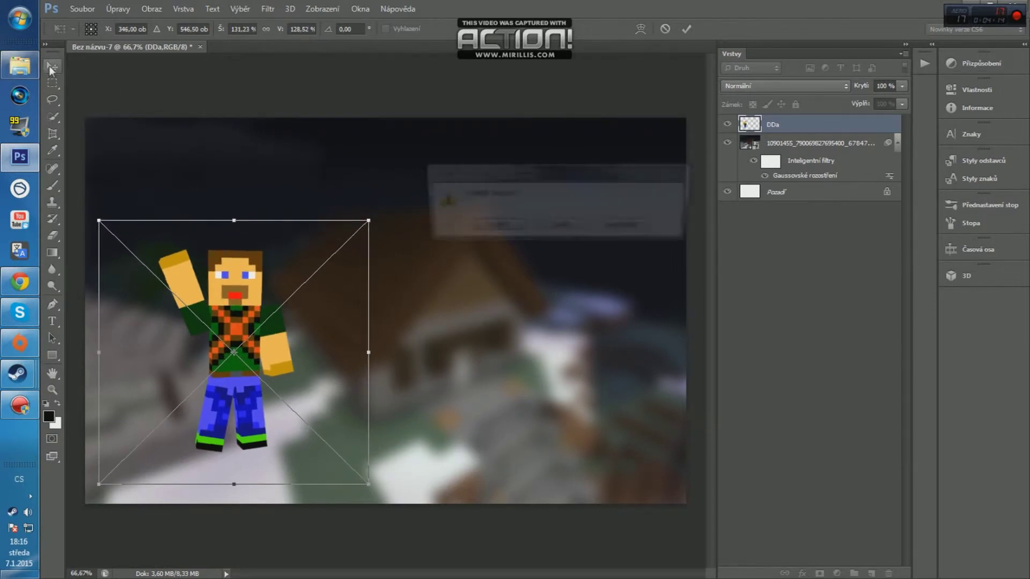
left_click(489, 229)
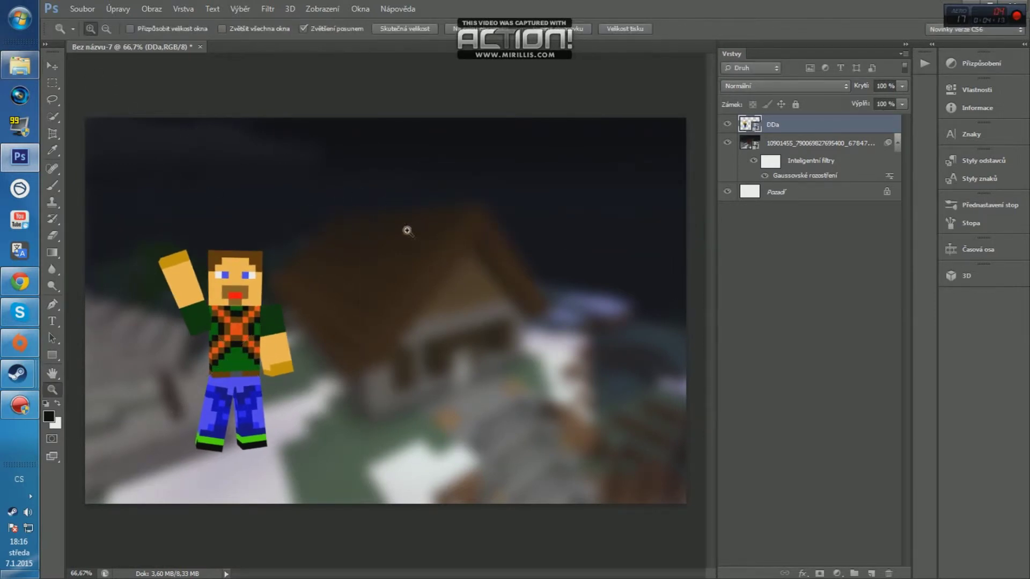
Step: Create a paragraph text box across the night sky in the upper part of the canvas and set its font to MICRODOT
key("t")
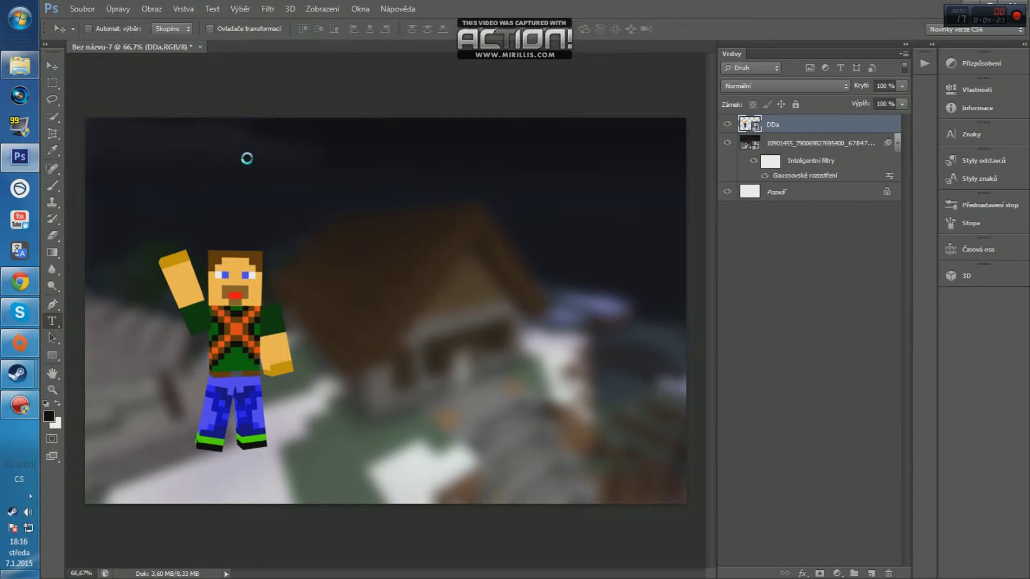
left_click_drag(226, 123, 641, 242)
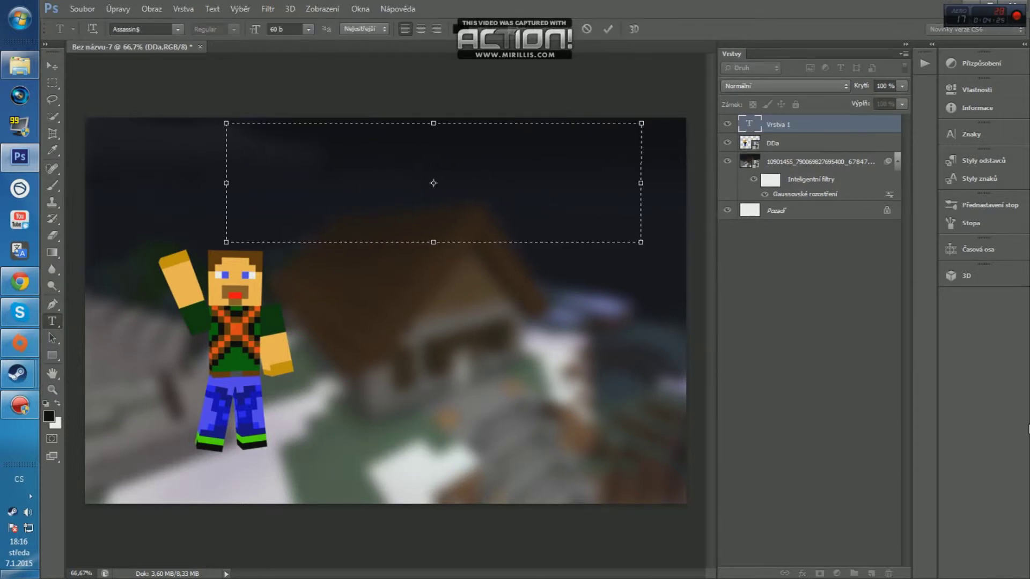
left_click(176, 30)
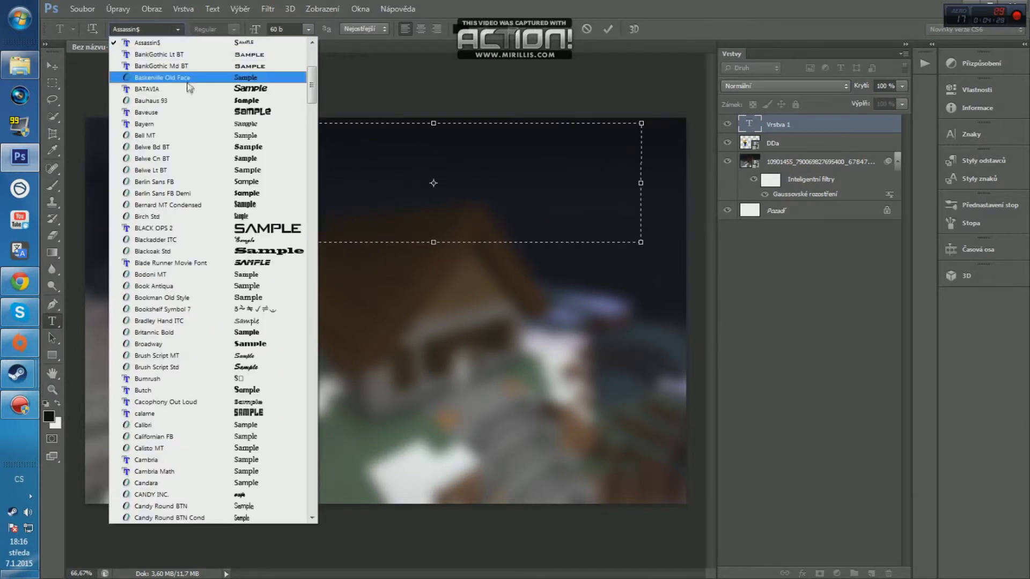
scroll(188, 87, "up", 7)
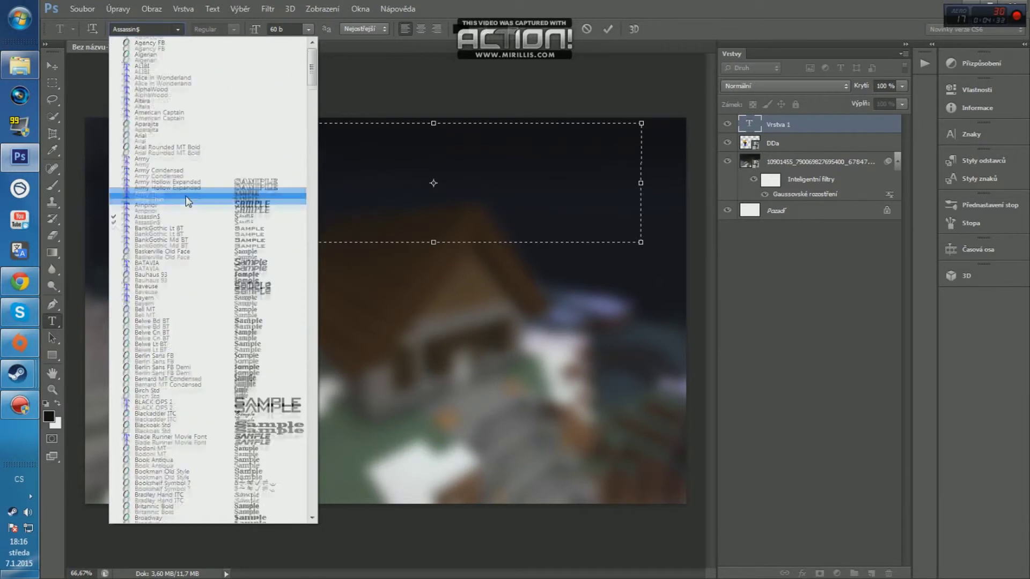
left_click(130, 30)
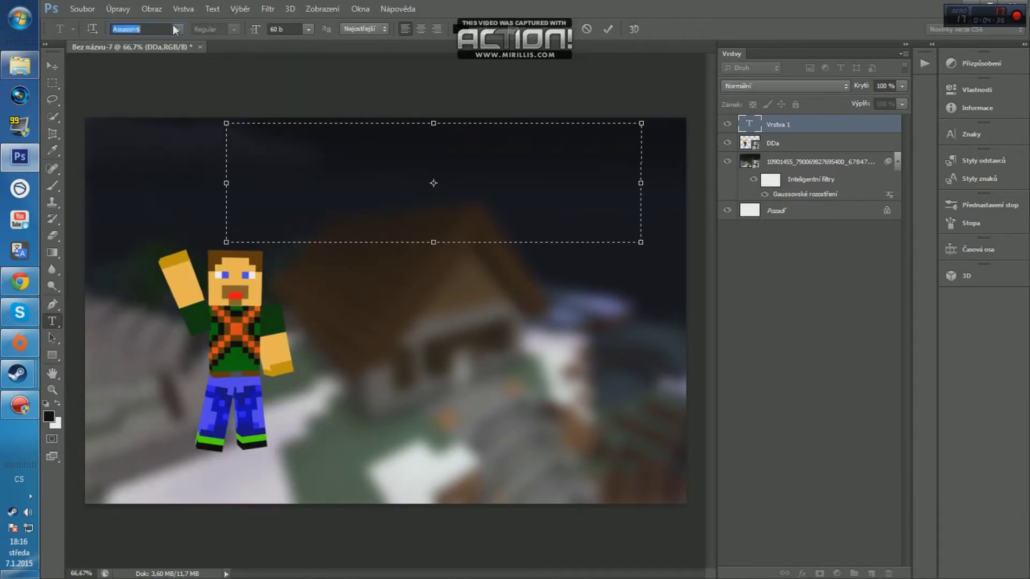
type("MICRODOT")
Step: Set the font of the empty title text box to Minecraft
left_click(178, 28)
scroll(215, 214, "up", 7)
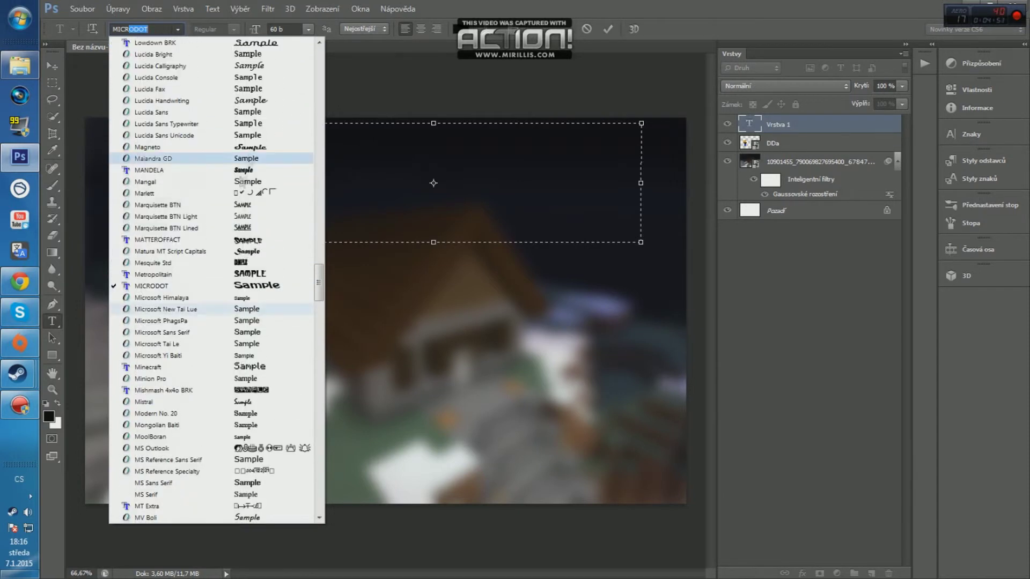
scroll(244, 250, "up", 9)
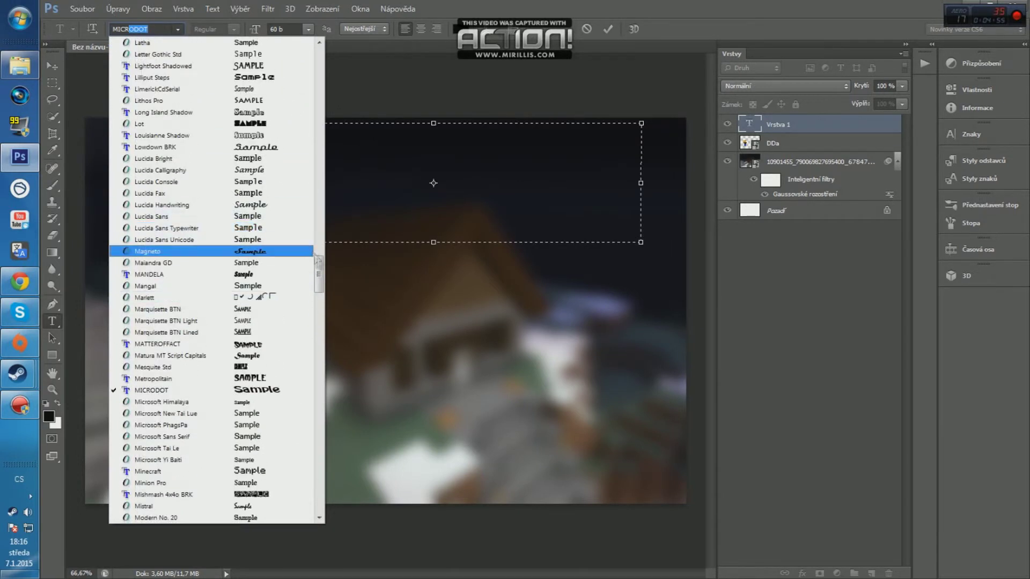
left_click_drag(322, 253, 324, 61)
scroll(204, 141, "down", 6)
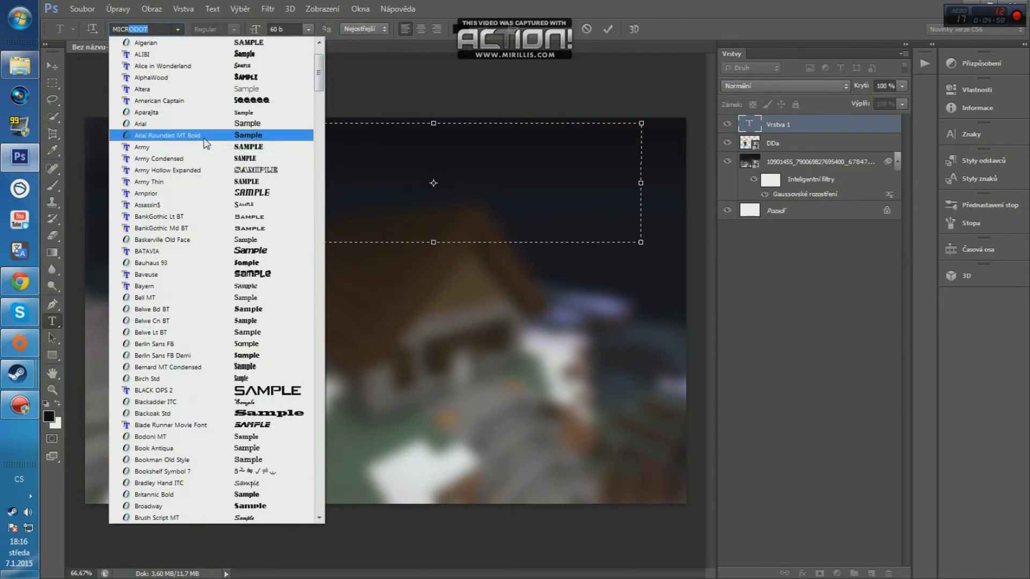
scroll(204, 370, "down", 11)
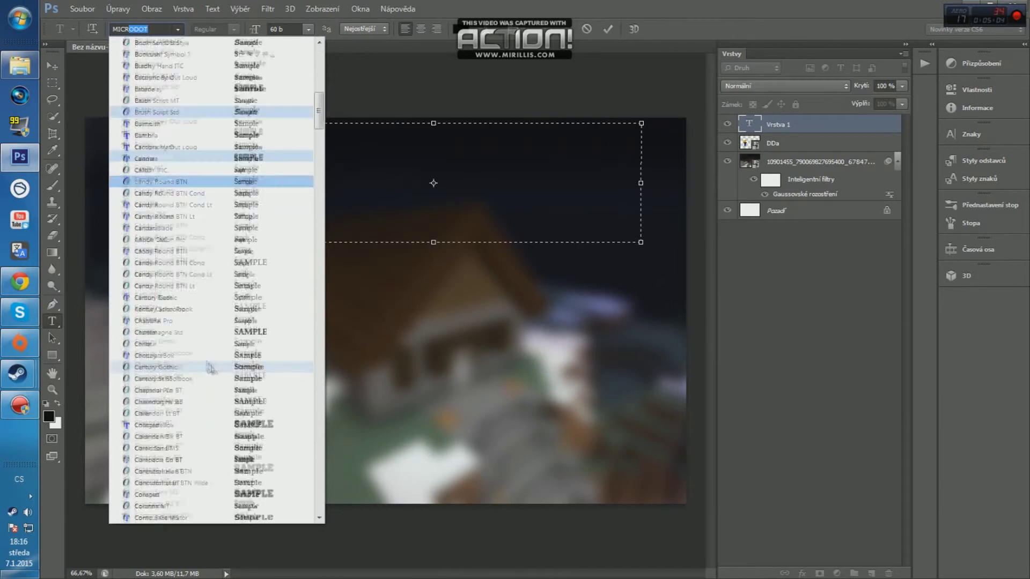
scroll(199, 384, "down", 8)
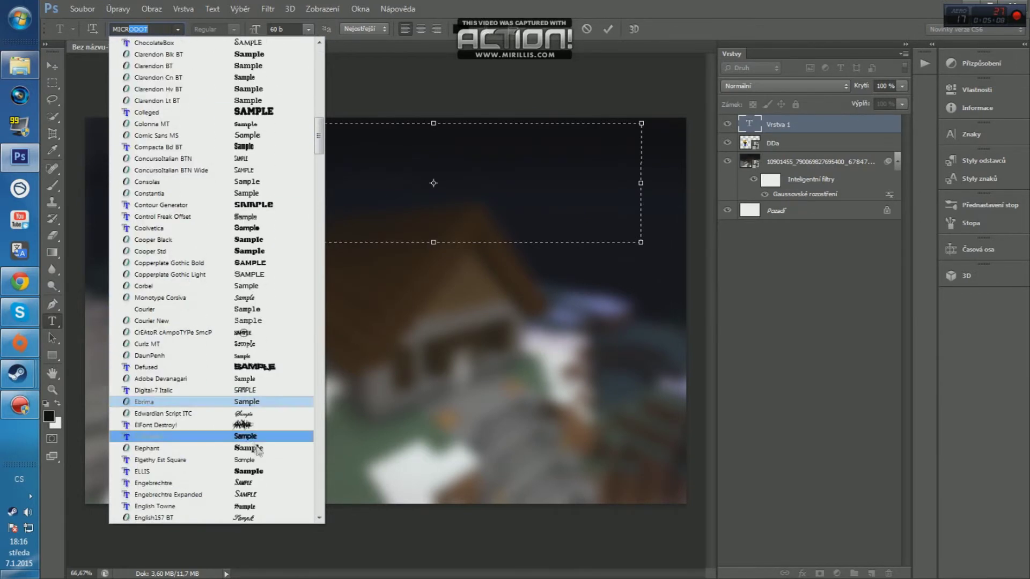
scroll(266, 432, "down", 7)
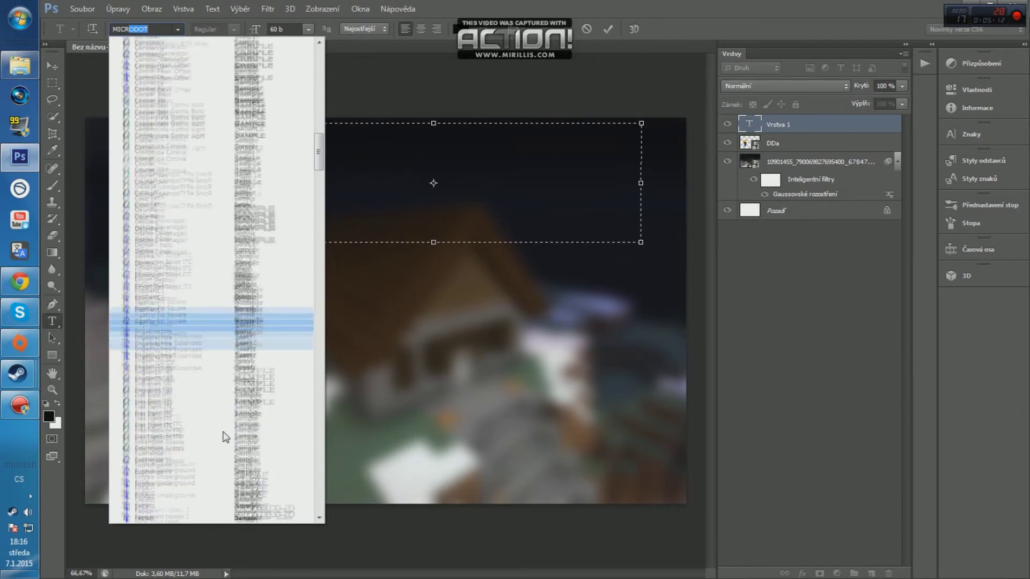
scroll(225, 437, "down", 14)
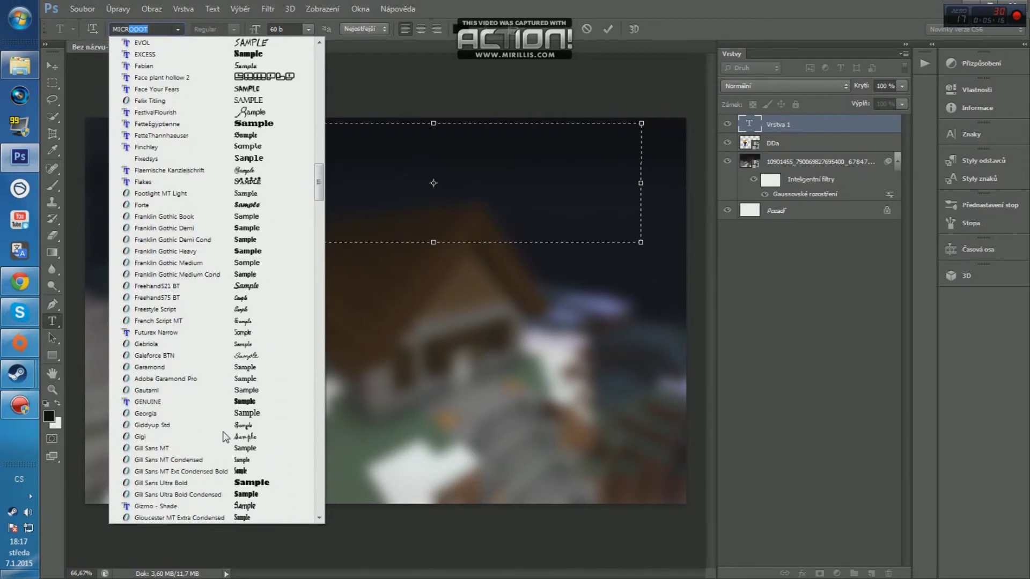
scroll(225, 437, "down", 7)
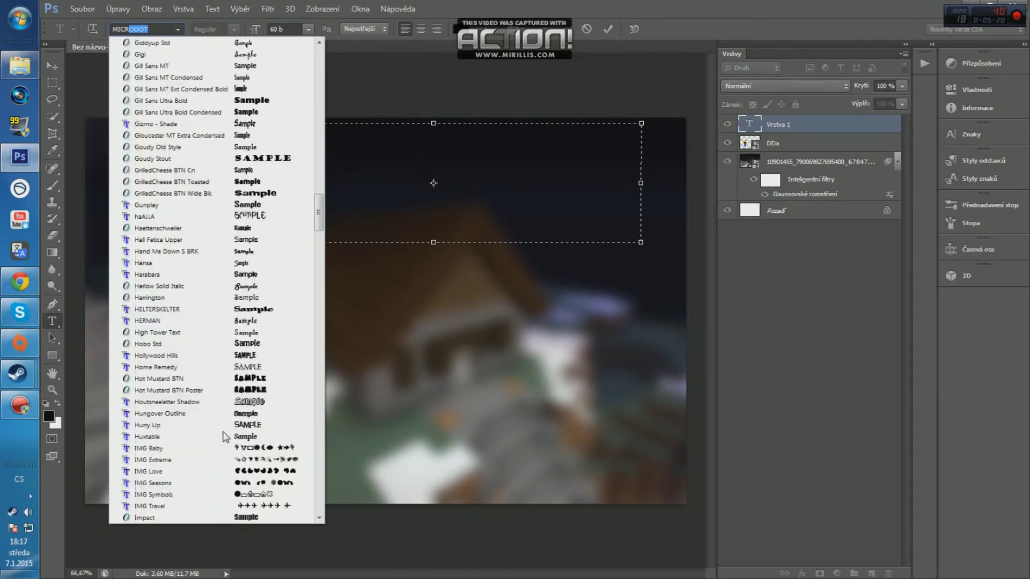
scroll(224, 436, "down", 5)
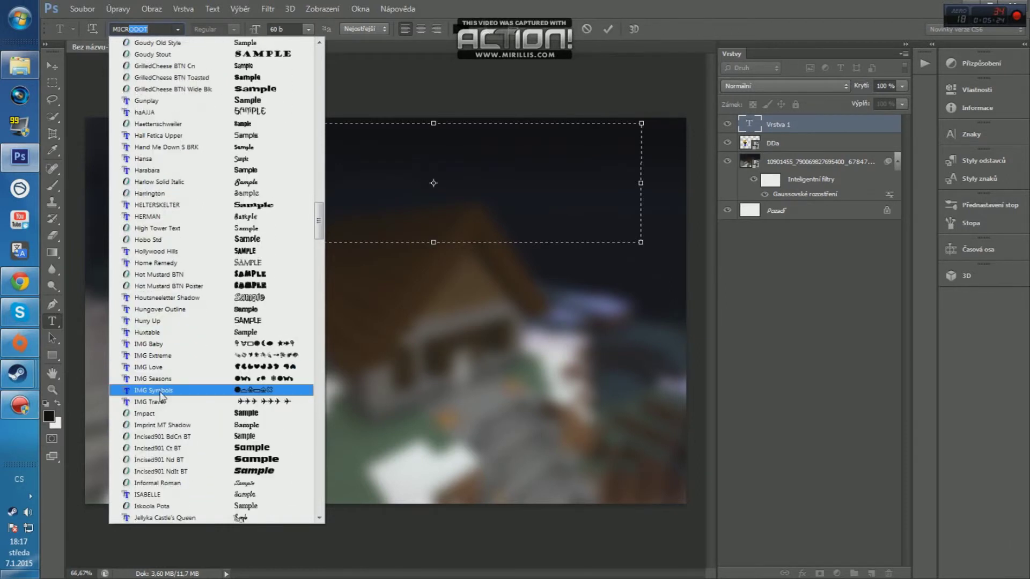
scroll(160, 394, "down", 7)
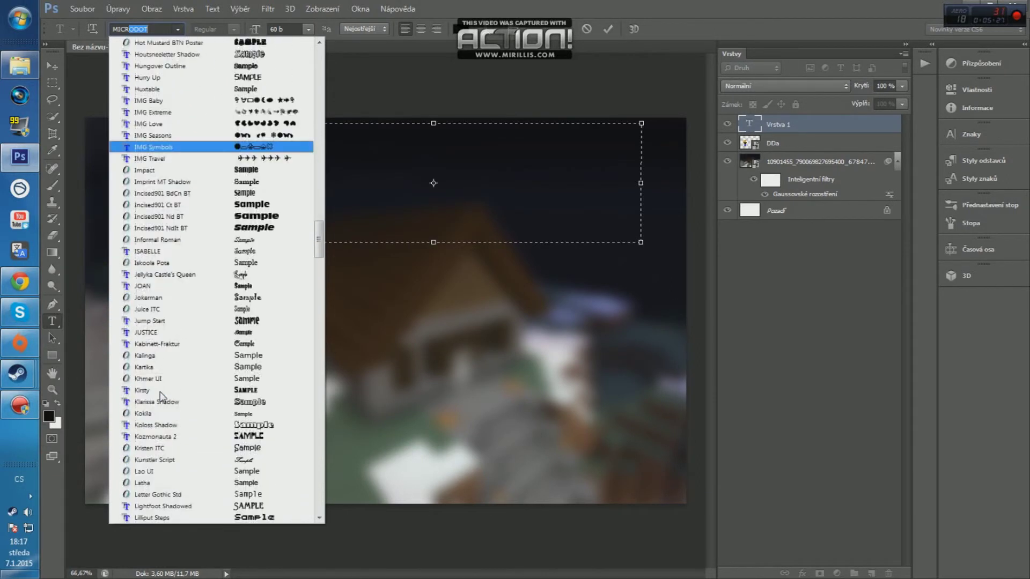
scroll(199, 393, "down", 7)
scroll(200, 391, "down", 7)
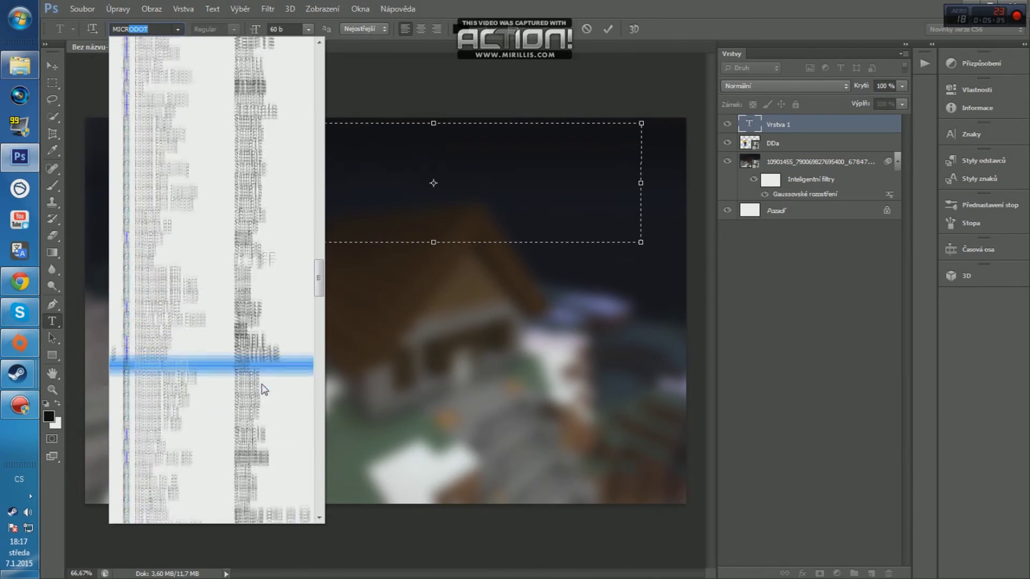
left_click(268, 357)
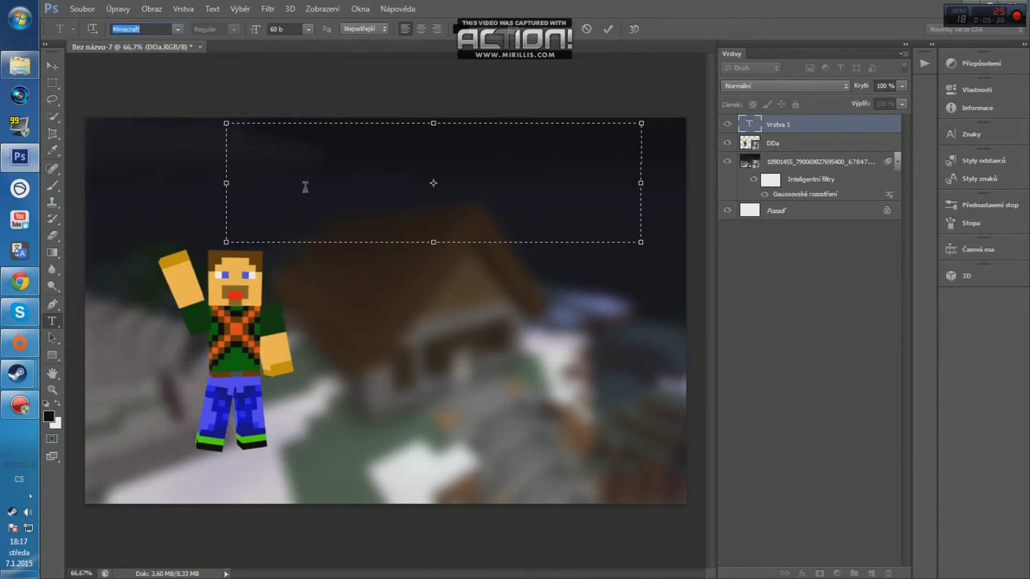
Step: Replace the contents of the title text box with MCLP
key("ctrl+a")
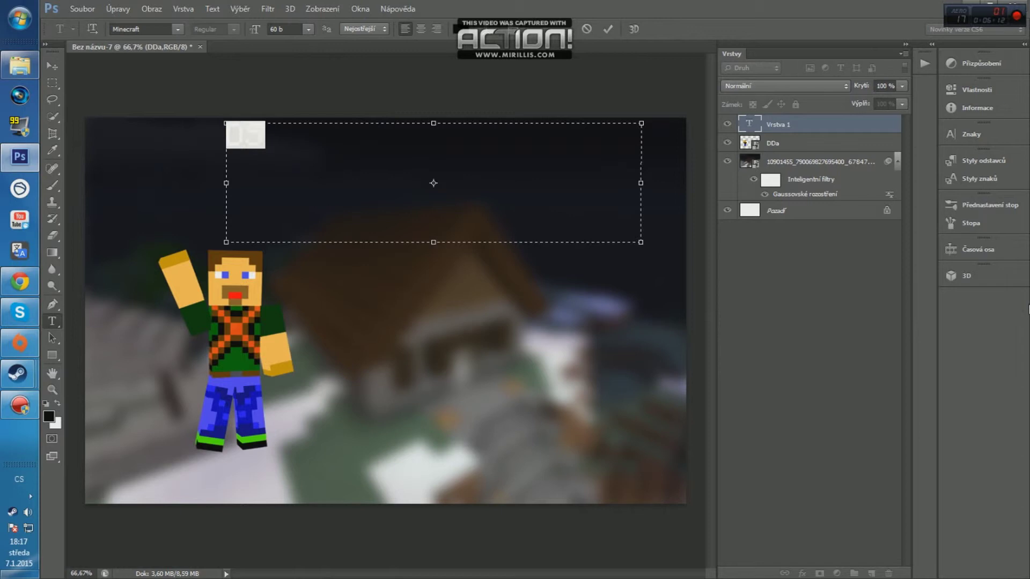
mouse_move(19, 374)
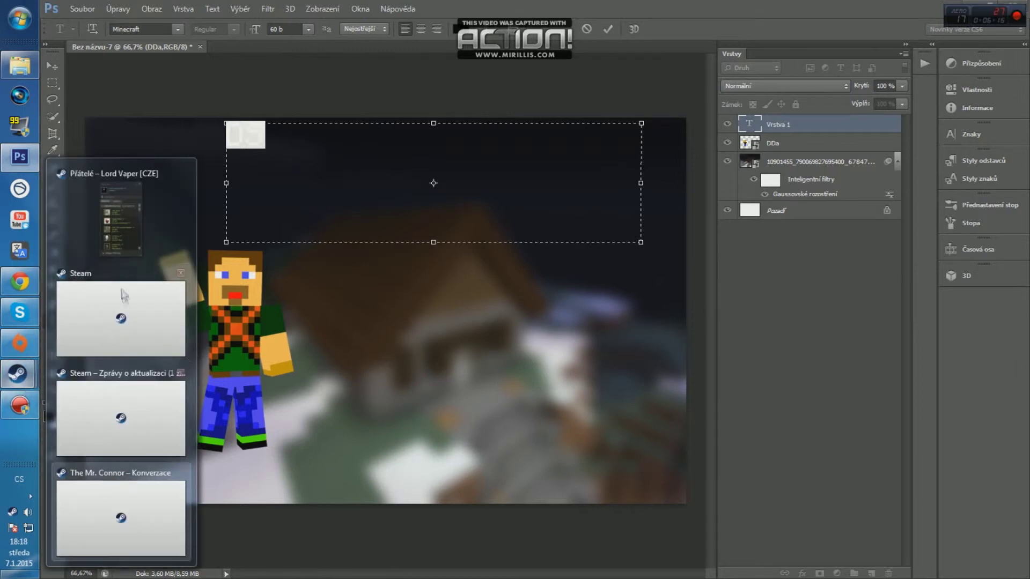
left_click(115, 523)
left_click(342, 171)
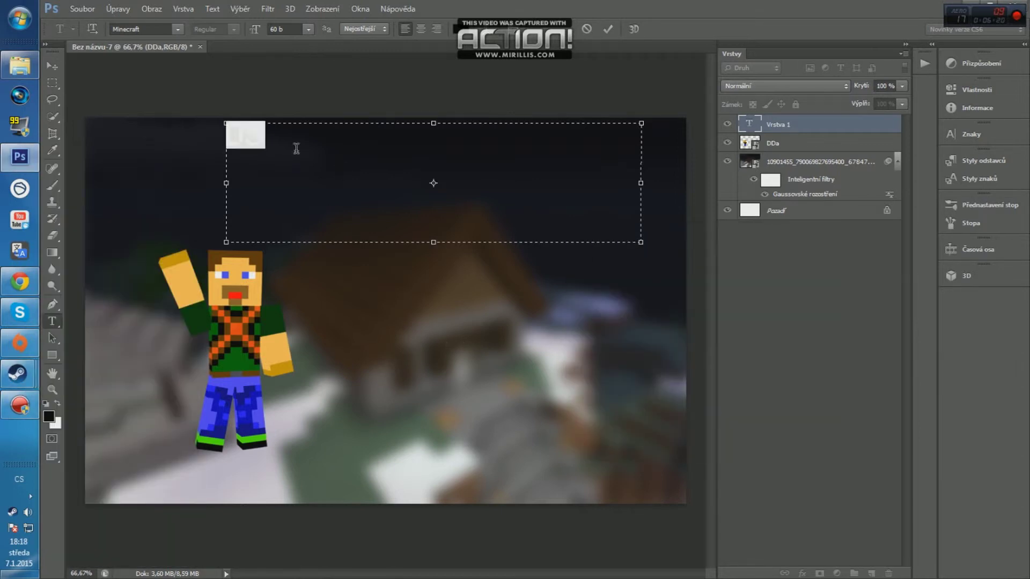
type("nc")
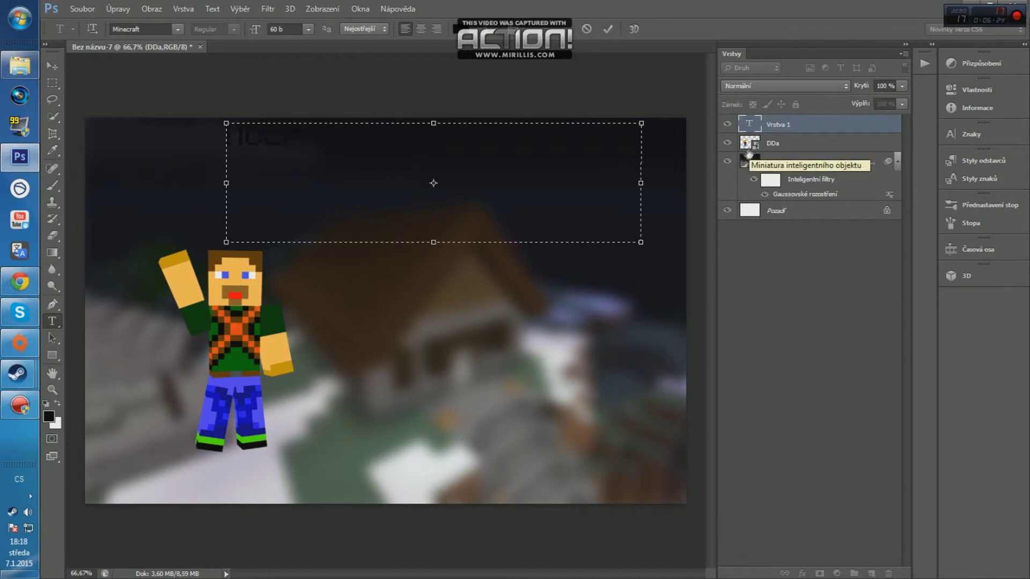
Step: Select the text in the title box and change its color to a bright light blue
left_click_drag(385, 140, 224, 139)
left_click(462, 29)
left_click(518, 278)
left_click(452, 233)
left_click_drag(457, 210, 507, 143)
left_click(522, 256)
left_click(490, 183)
left_click(522, 252)
left_click(502, 181)
left_click(522, 219)
left_click_drag(482, 178, 496, 140)
left_click(647, 136)
Step: Try font sizes of 200 and 40 points on the MCLP text, and set it to 150 points
left_click(309, 29)
left_click(274, 29)
type("200")
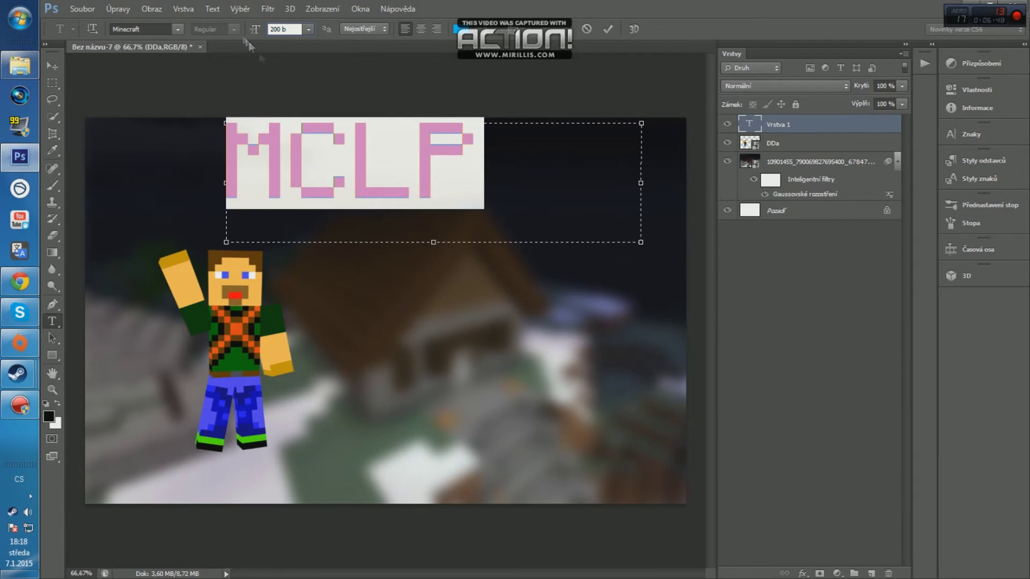
key("BackSpace")
key("BackSpace")
key("BackSpace")
type("40")
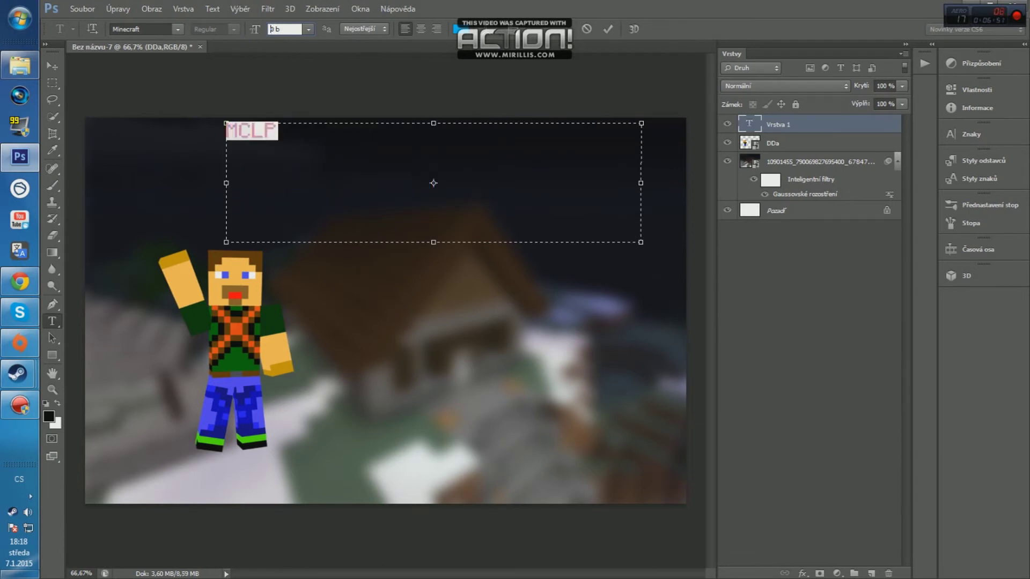
type("150")
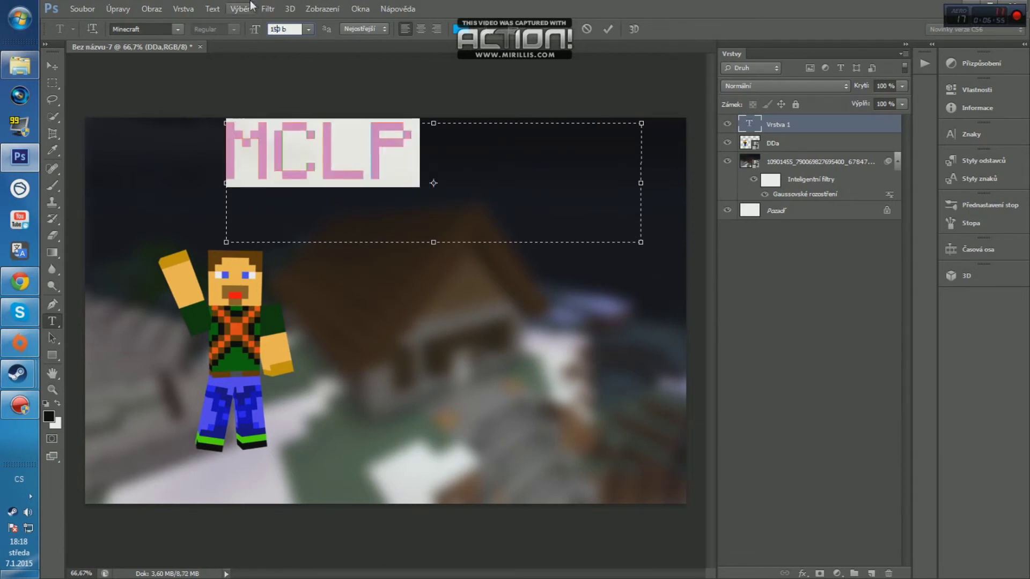
Step: Change the MCLP text to spell Minecraft and make the title text box slightly narrower and shorter
left_click(258, 128)
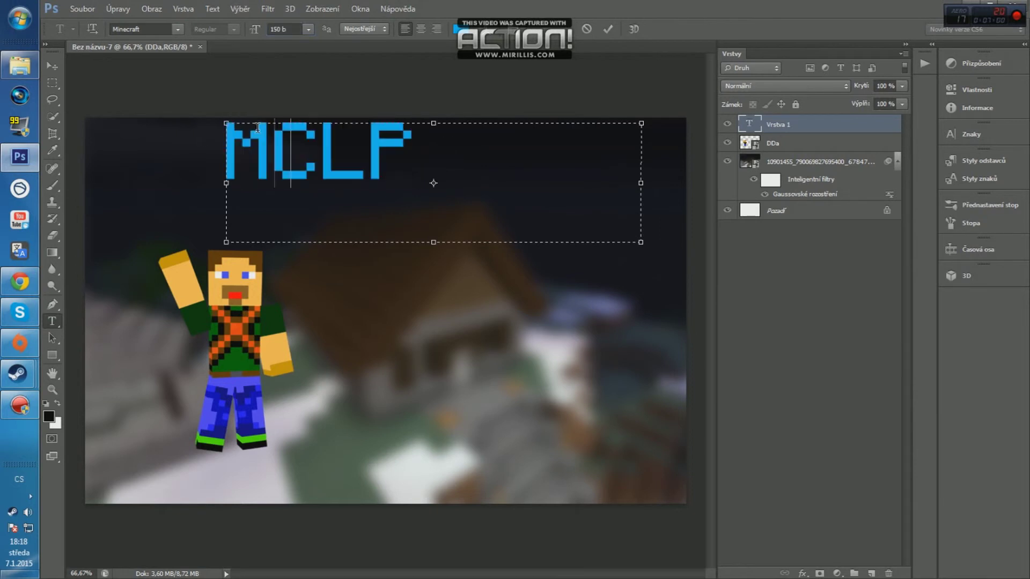
type("inecraft")
left_click_drag(641, 242, 600, 215)
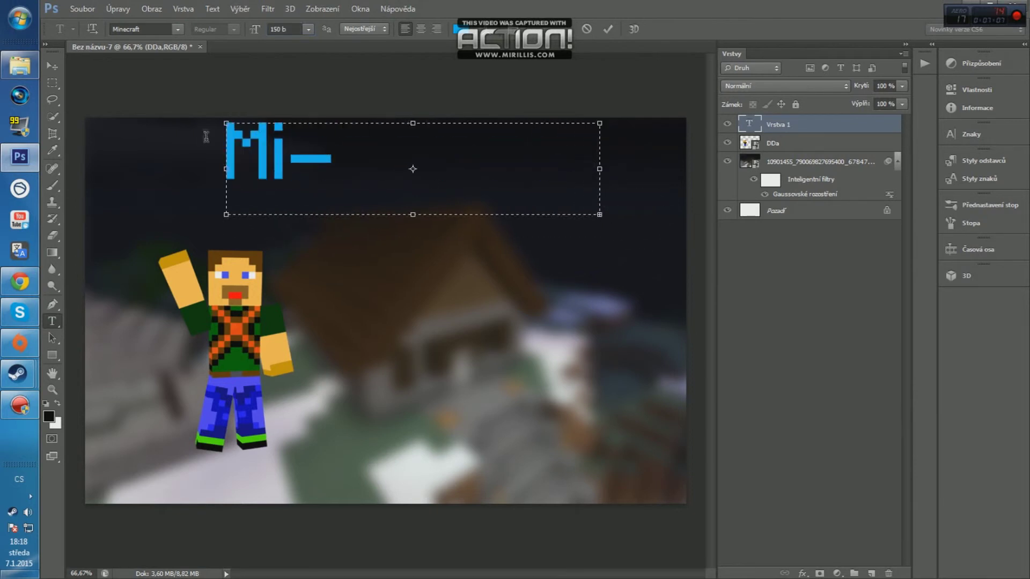
Step: Delete all the oversized text from the title text box
double_click(261, 150)
key("BackSpace")
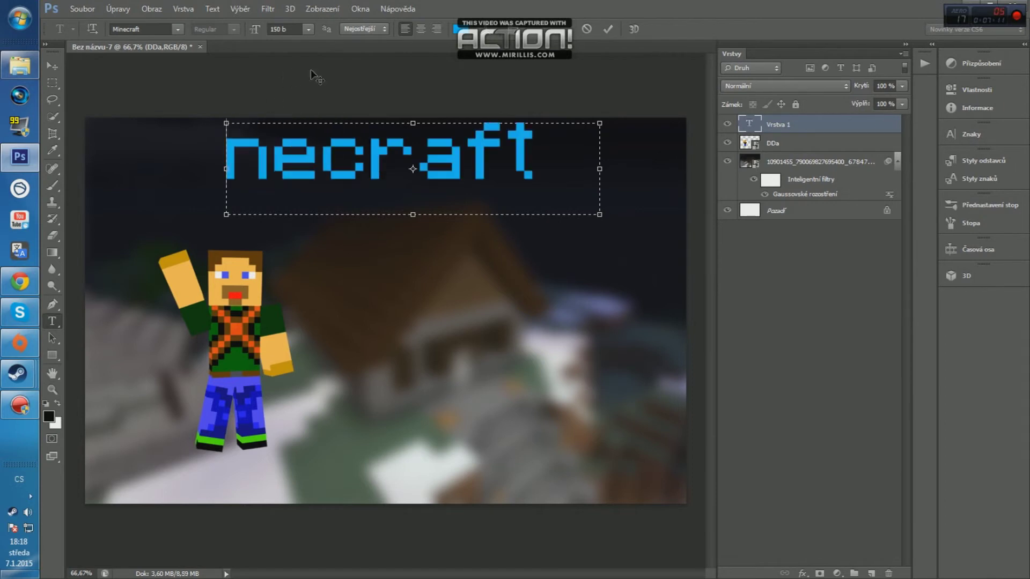
key("Right")
key("Right")
key("Right")
key("Right")
key("Right")
key("Right")
key("Right")
key("Right")
key("Right")
key("BackSpace")
key("BackSpace")
key("BackSpace")
key("BackSpace")
key("BackSpace")
key("BackSpace")
key("BackSpace")
key("BackSpace")
Step: Enter the title Minecraft at a font size of 72 points and move it over the top of the house roof
left_click(309, 30)
left_click(296, 248)
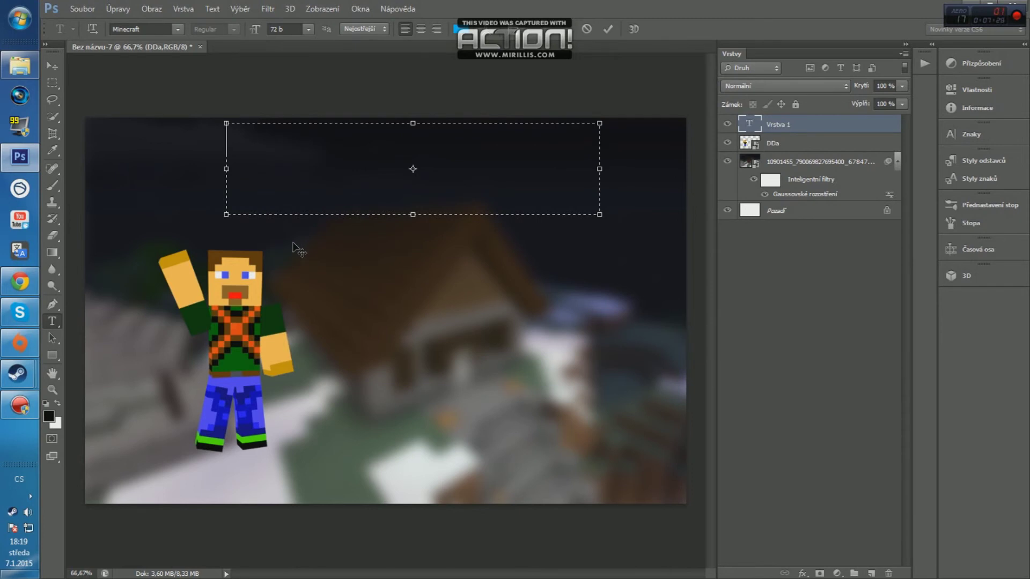
type("Minecraft")
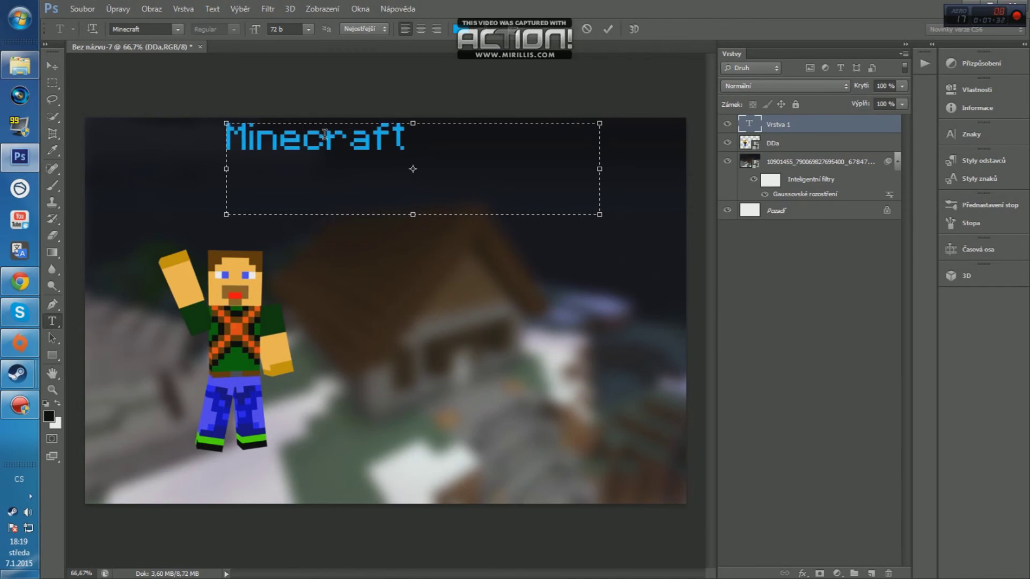
left_click(52, 66)
left_click_drag(301, 140, 463, 221)
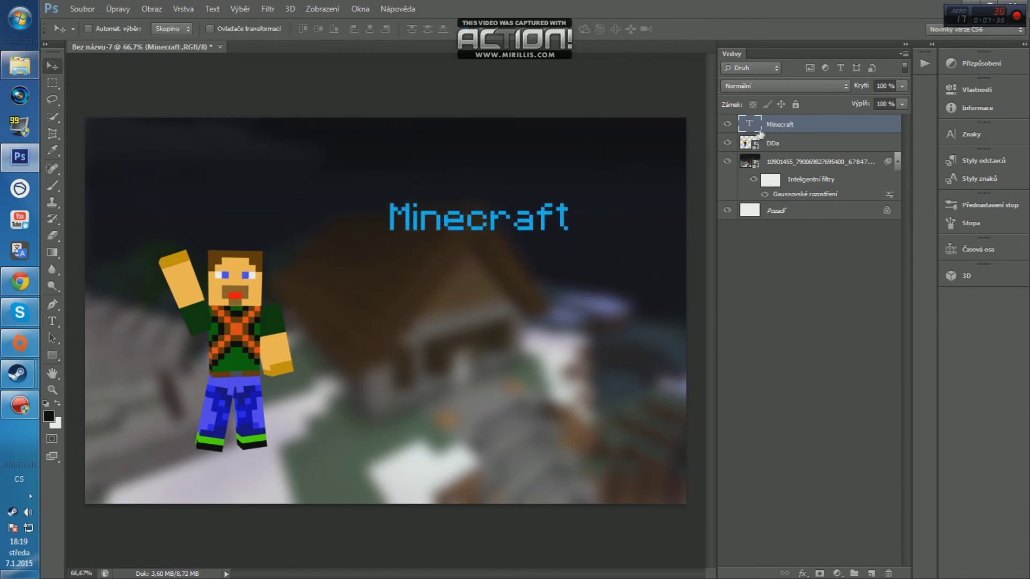
Step: Enlarge the Minecraft title to a font size of 100 points and shift it slightly left
double_click(751, 123)
left_click(308, 29)
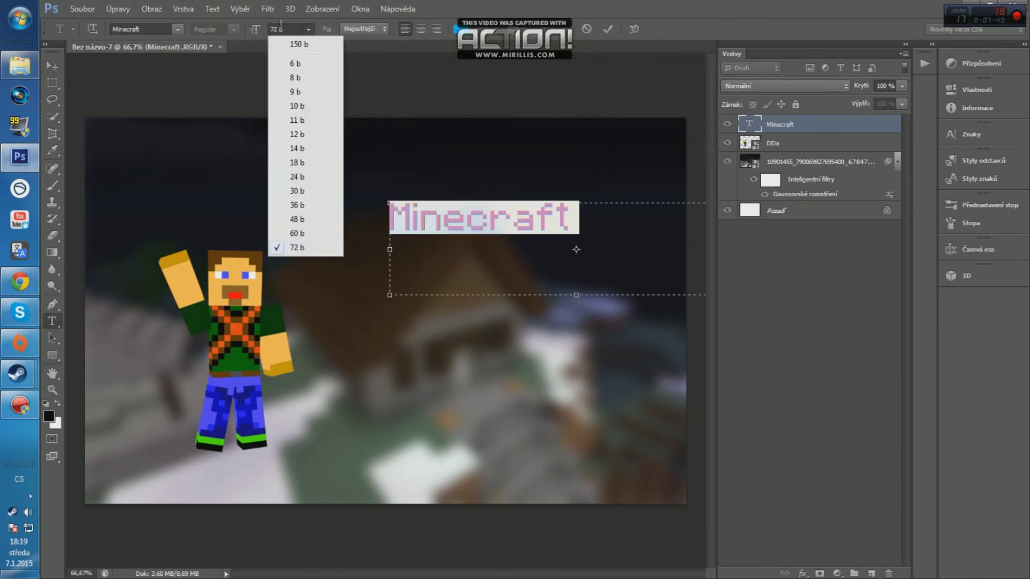
left_click(290, 251)
type("100")
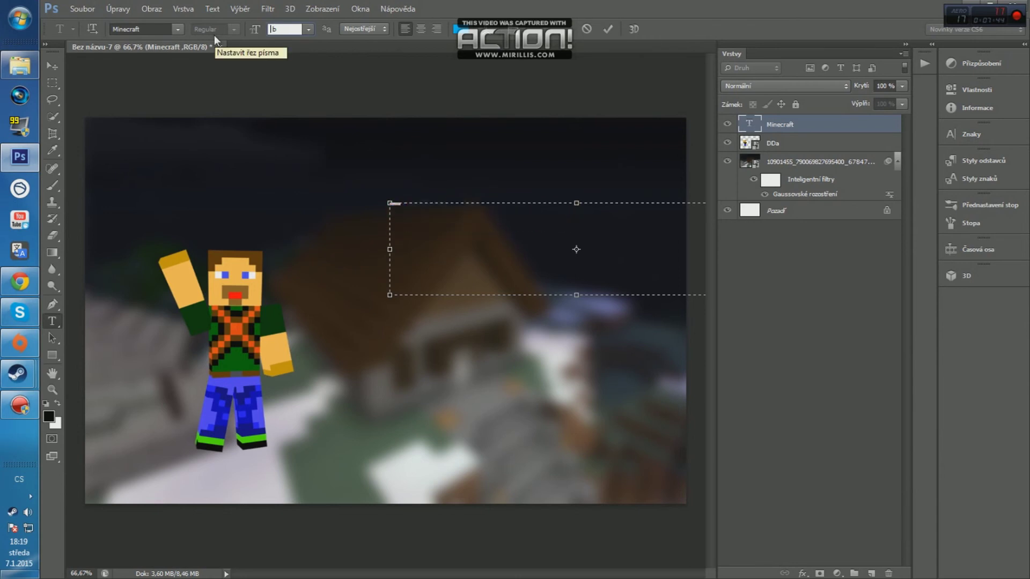
key("Return")
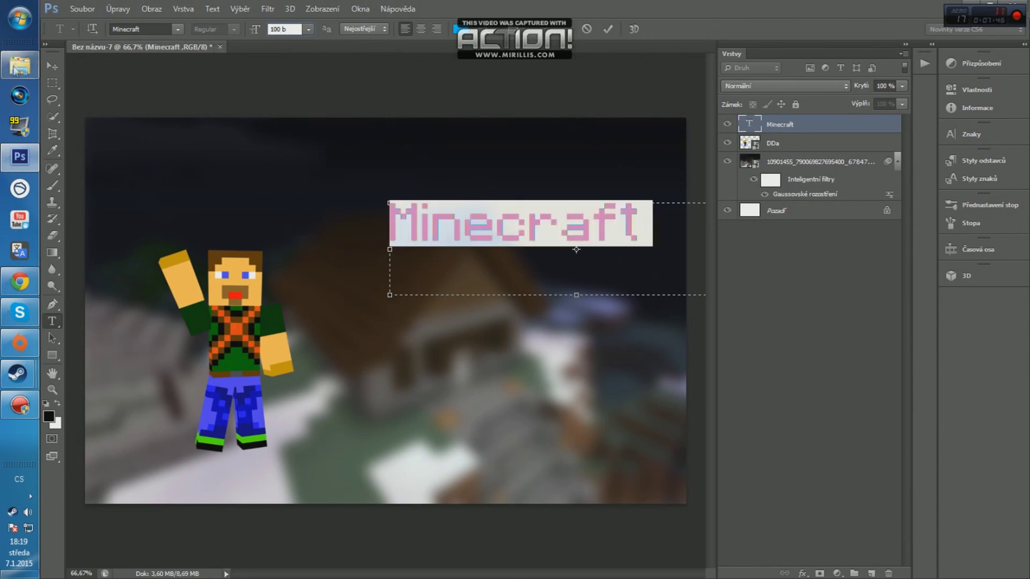
left_click(49, 67)
left_click_drag(396, 242, 348, 242)
Step: Create a second paragraph text box directly below the Minecraft title and enter Nová, retyping its accented last letter
key("t")
left_click_drag(272, 241, 717, 371)
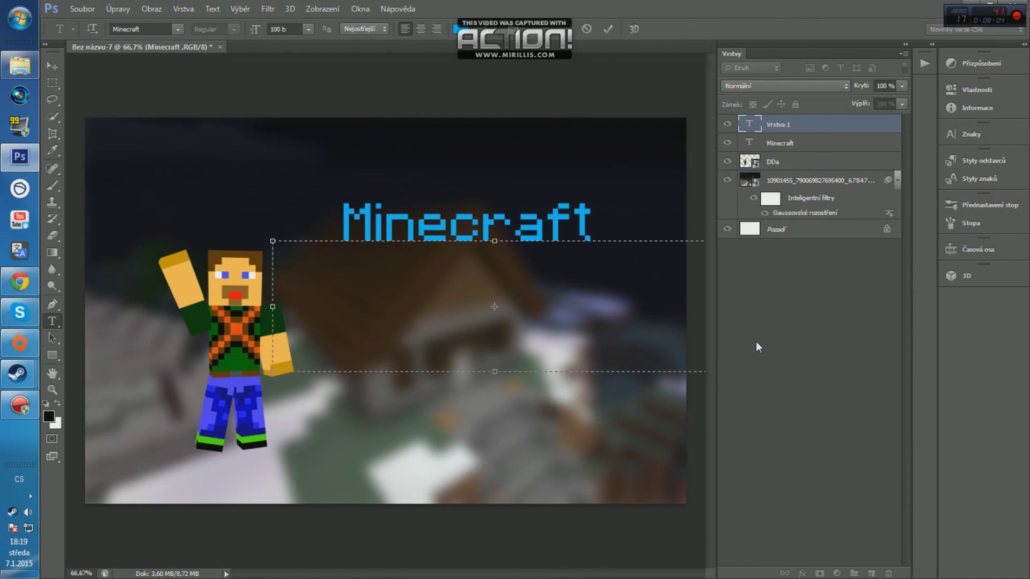
type("Nová")
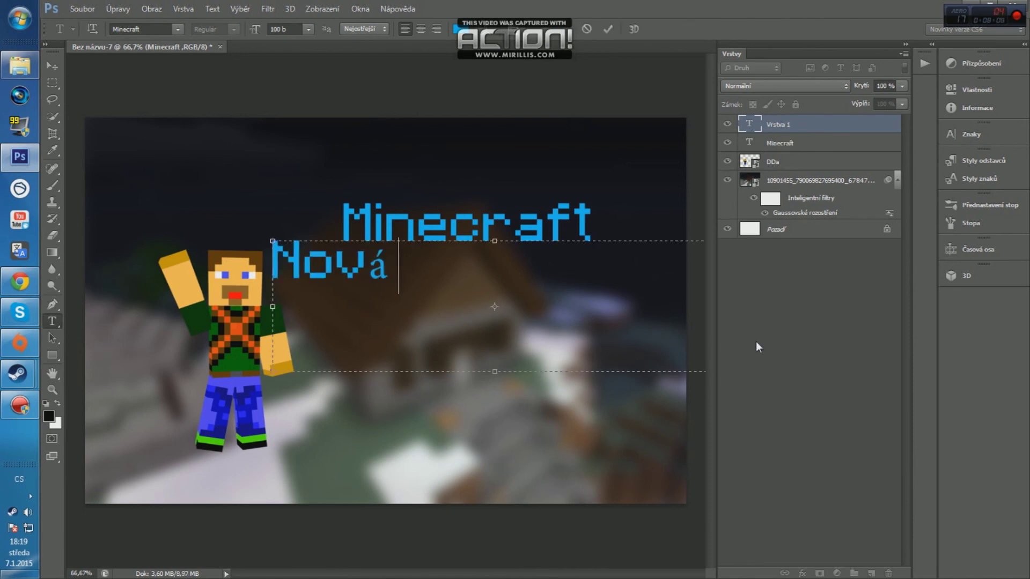
key("BackSpace")
type("á")
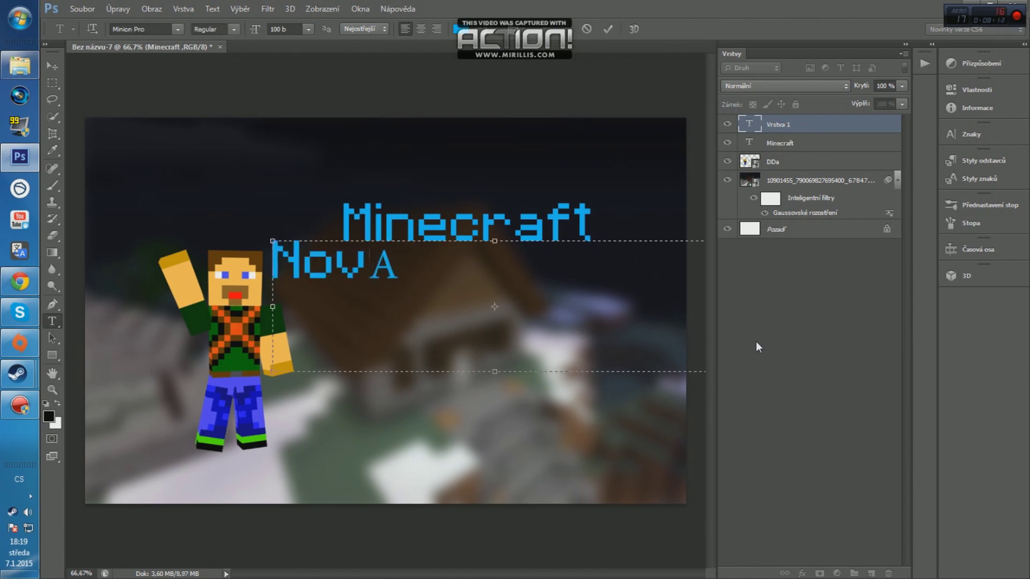